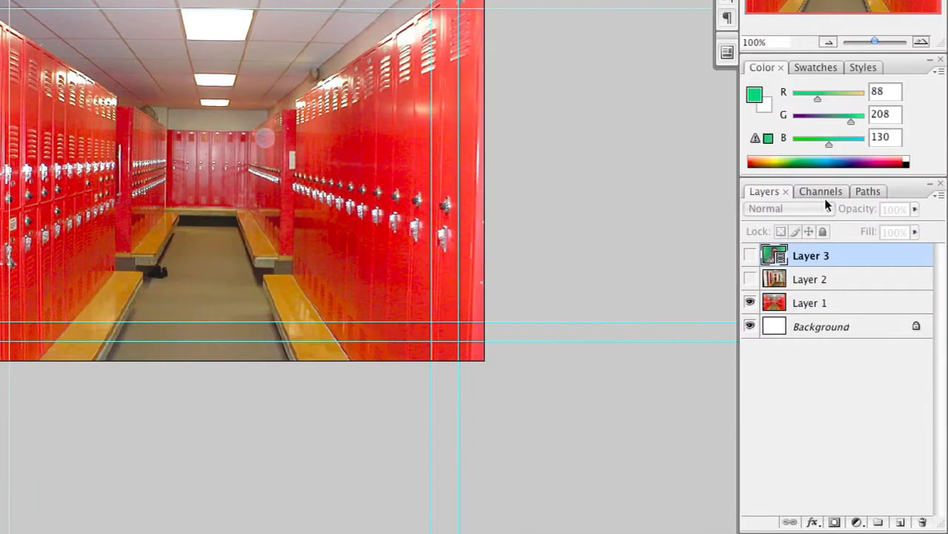
- Add a new alpha channel and display it together with the RGB image
click(821, 192)
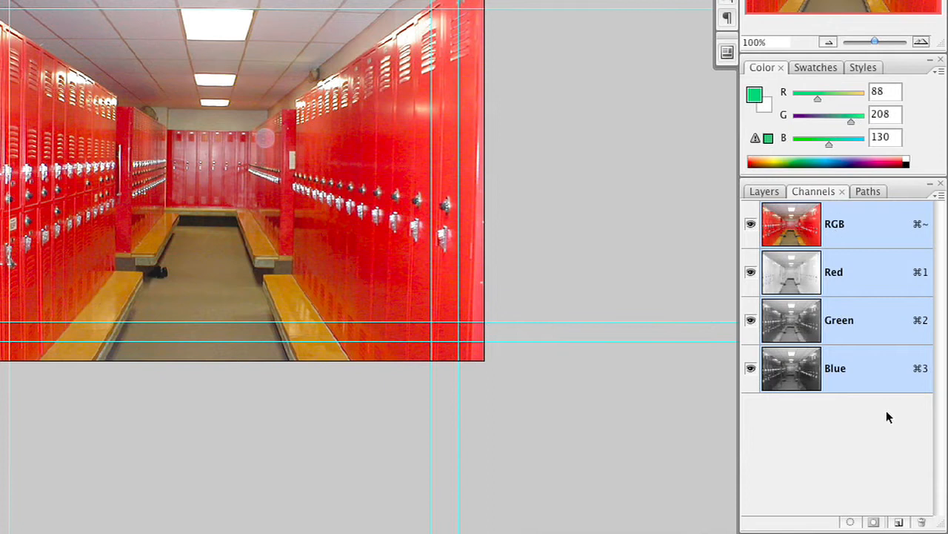
click(898, 523)
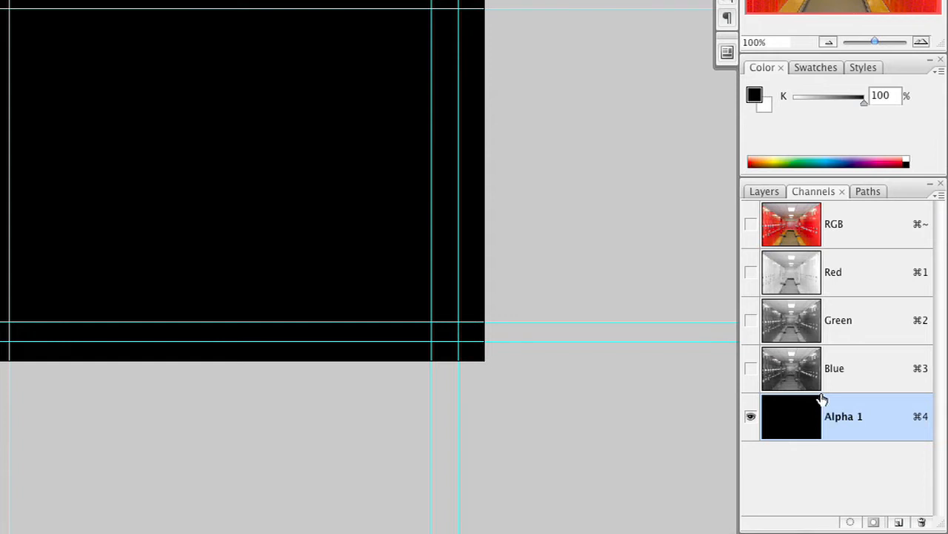
click(751, 224)
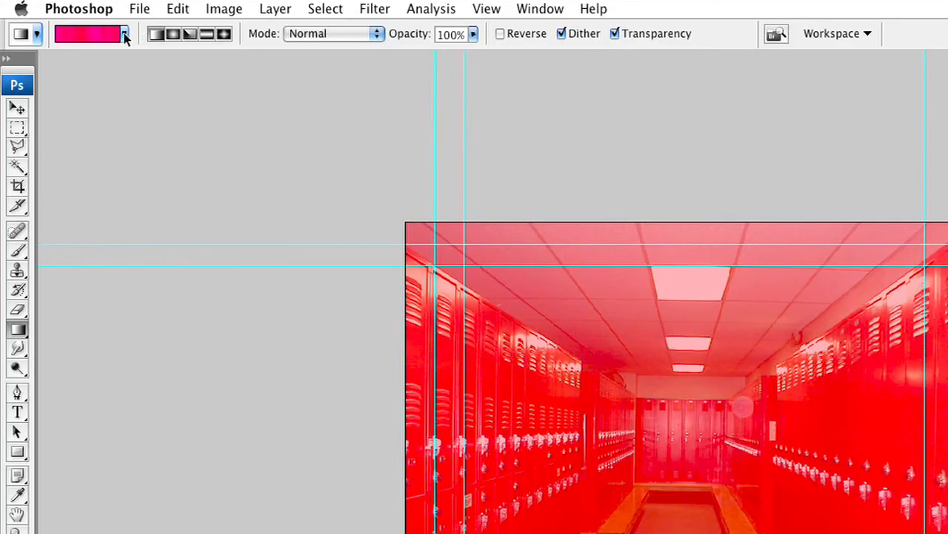
- Replace the current gradient presets with the default set and choose the black-to-white gradient
click(125, 35)
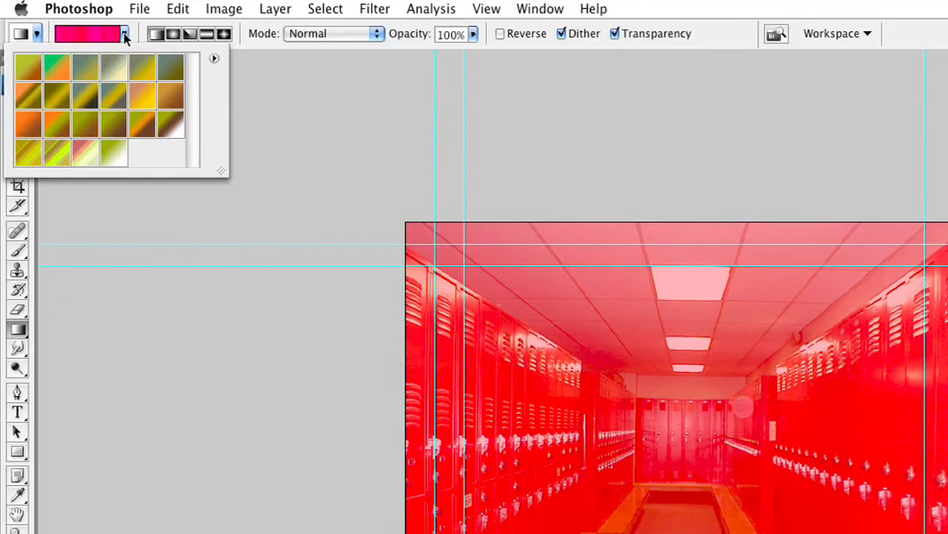
click(213, 59)
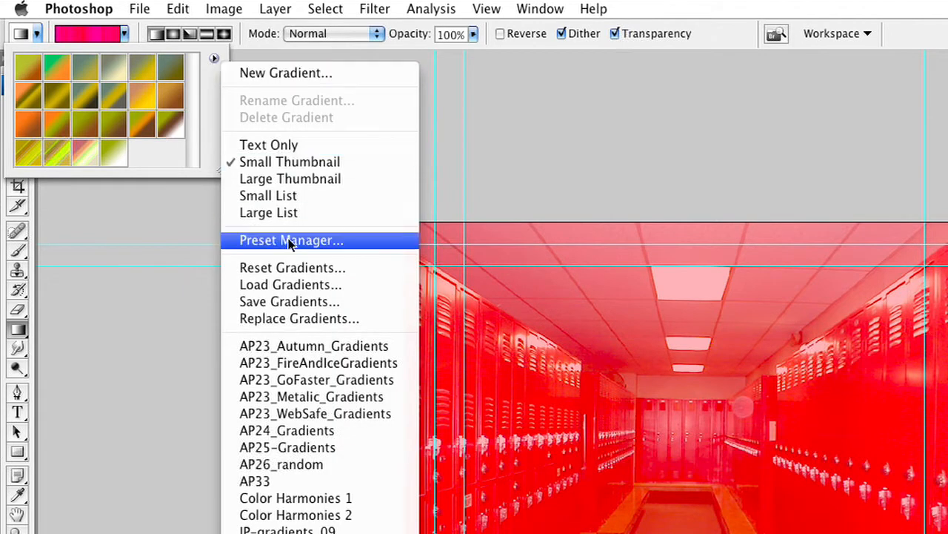
click(289, 269)
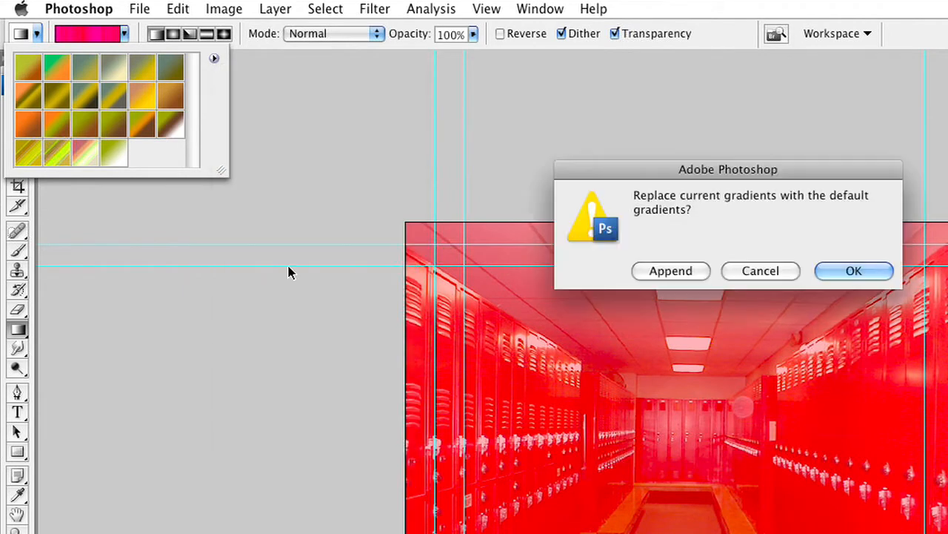
click(835, 275)
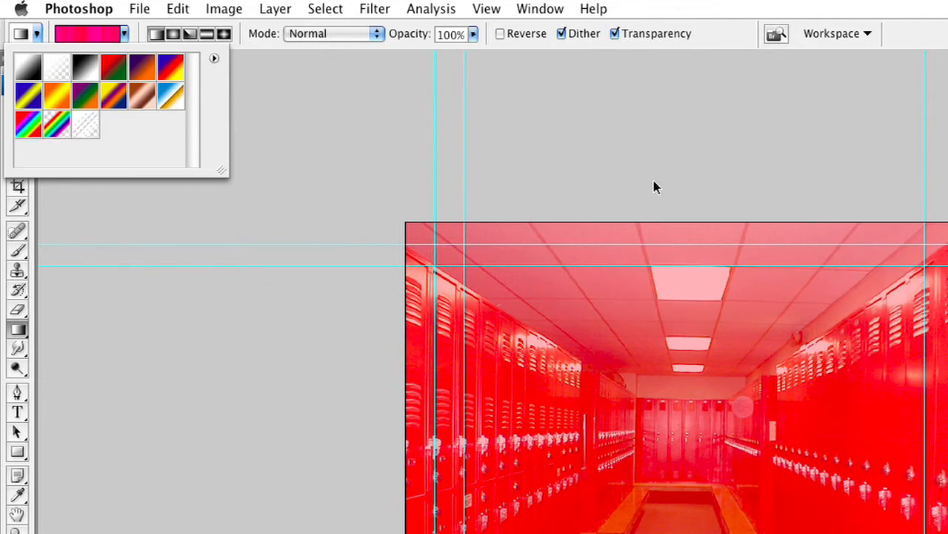
click(92, 74)
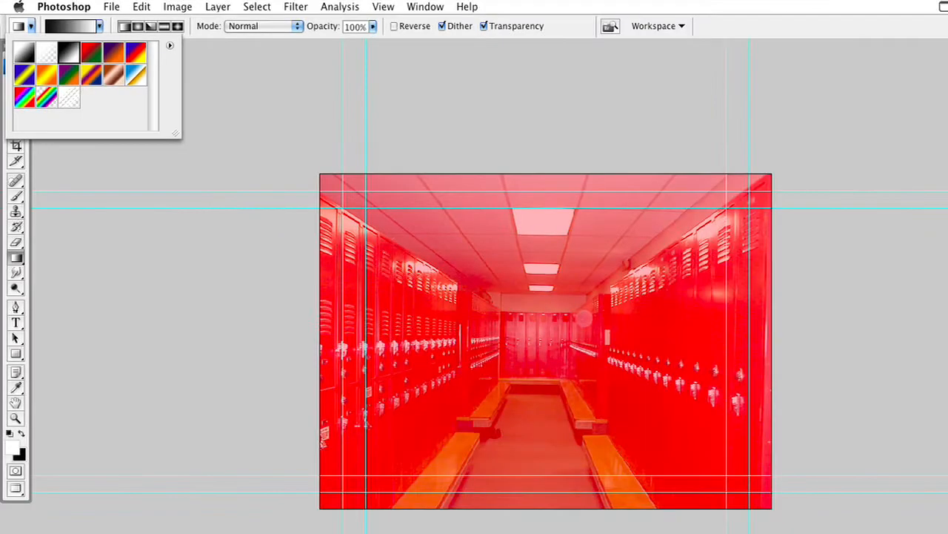
click(326, 318)
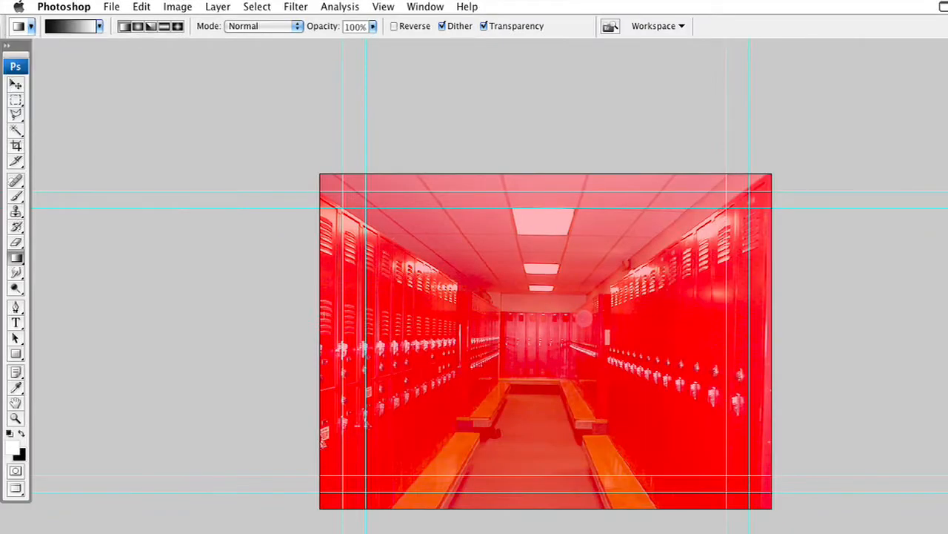
- Try out black-to-white gradients of different angles and lengths in Alpha 1, starting at the image's left side, and compare the mask with the image
drag(320, 190, 489, 297)
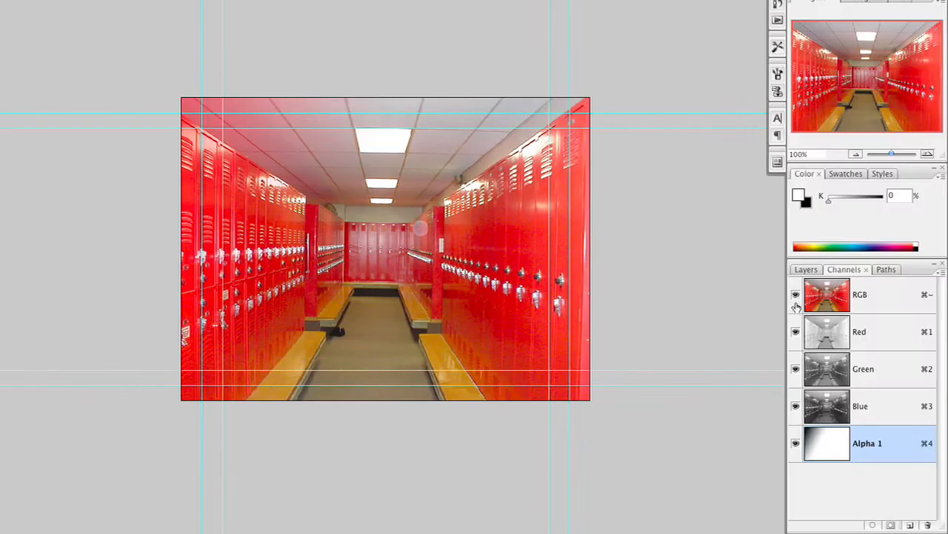
click(796, 296)
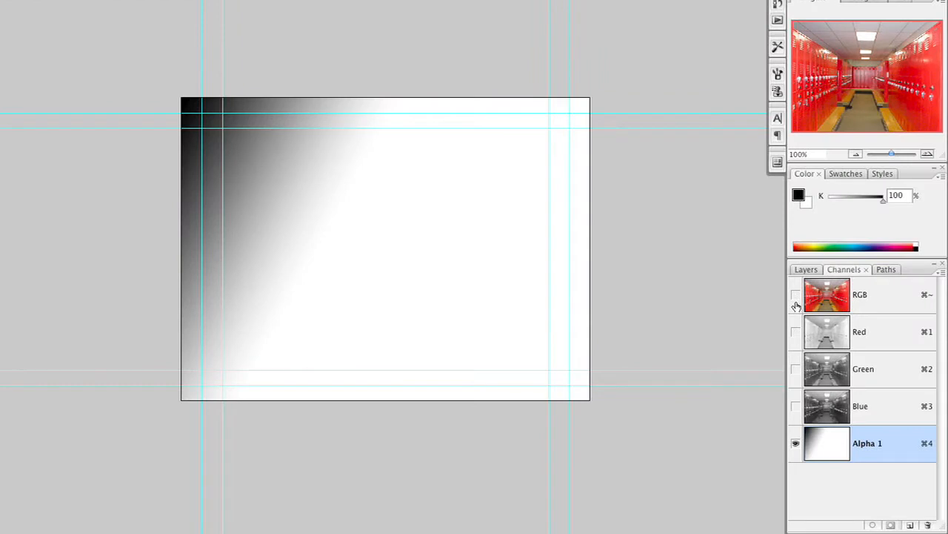
click(796, 297)
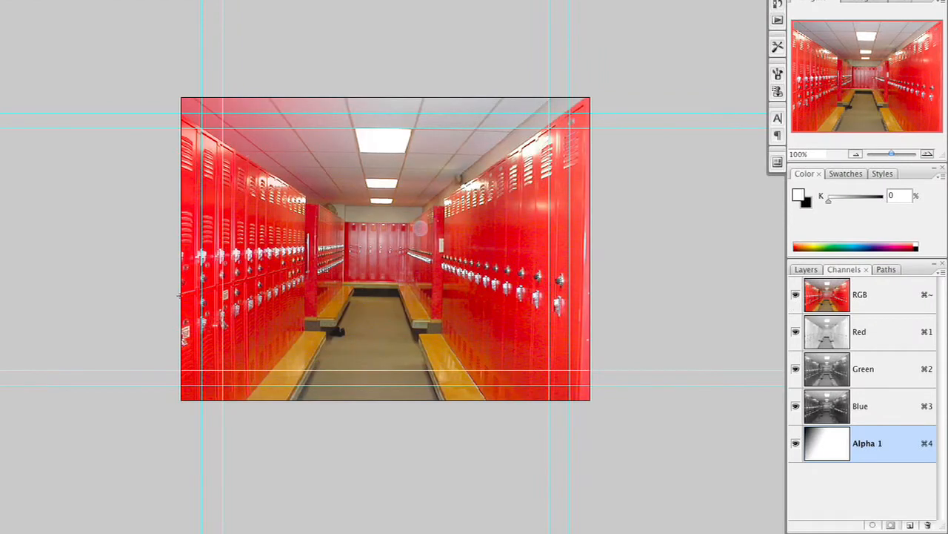
drag(309, 261, 342, 257)
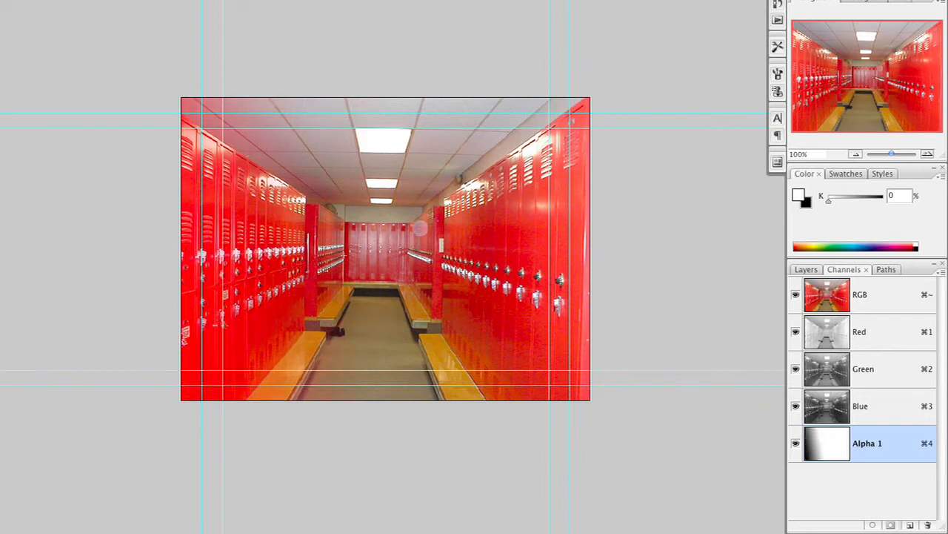
click(797, 295)
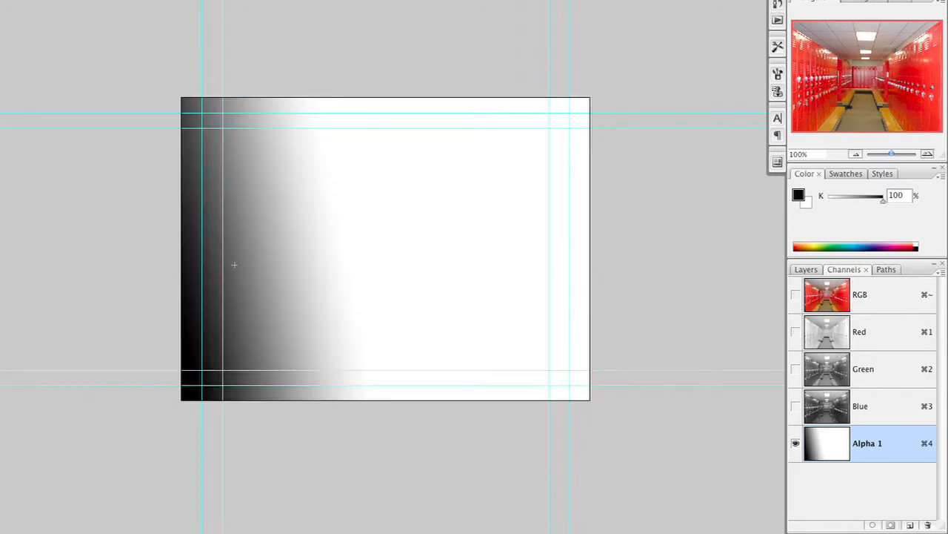
drag(233, 267, 420, 216)
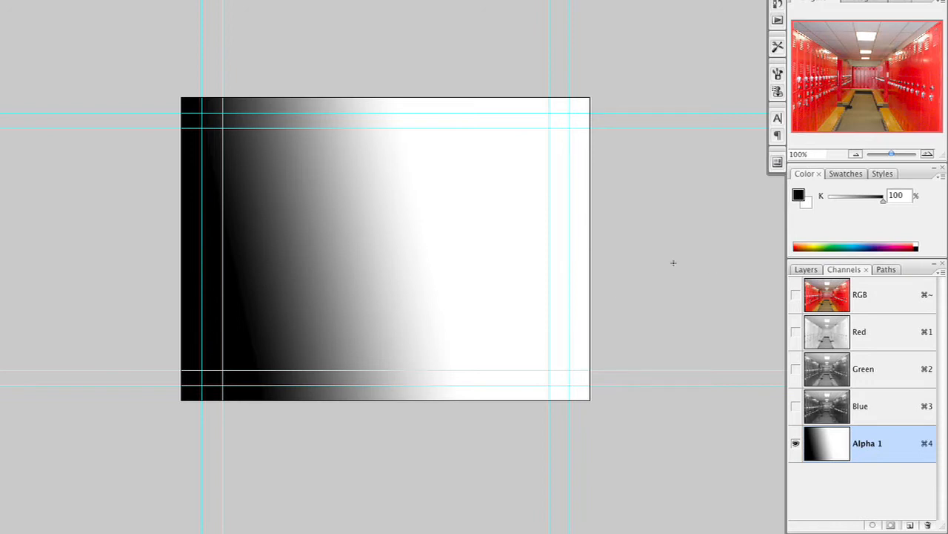
- With the image displayed, draw a black-to-white gradient in Alpha 1 from the image's right edge toward its centre, then view the mask alone
click(795, 295)
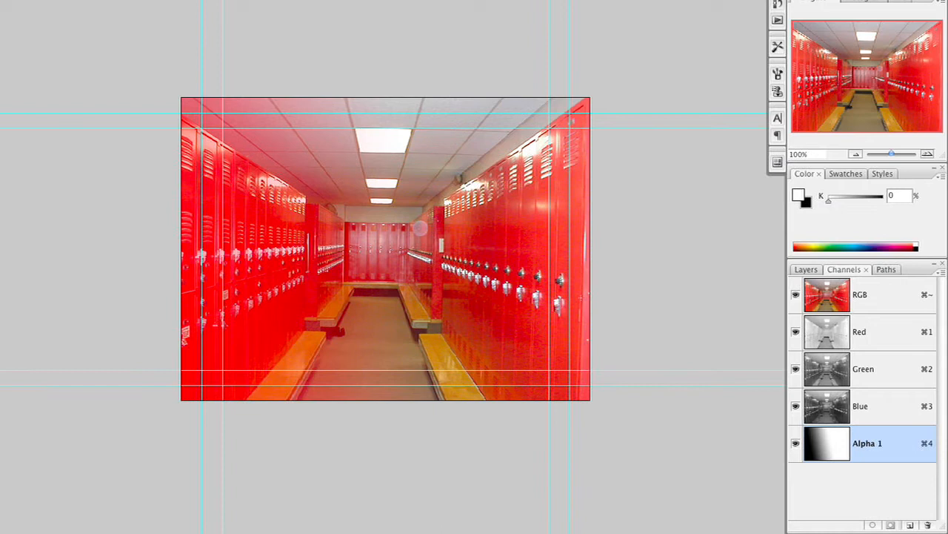
drag(585, 296, 388, 252)
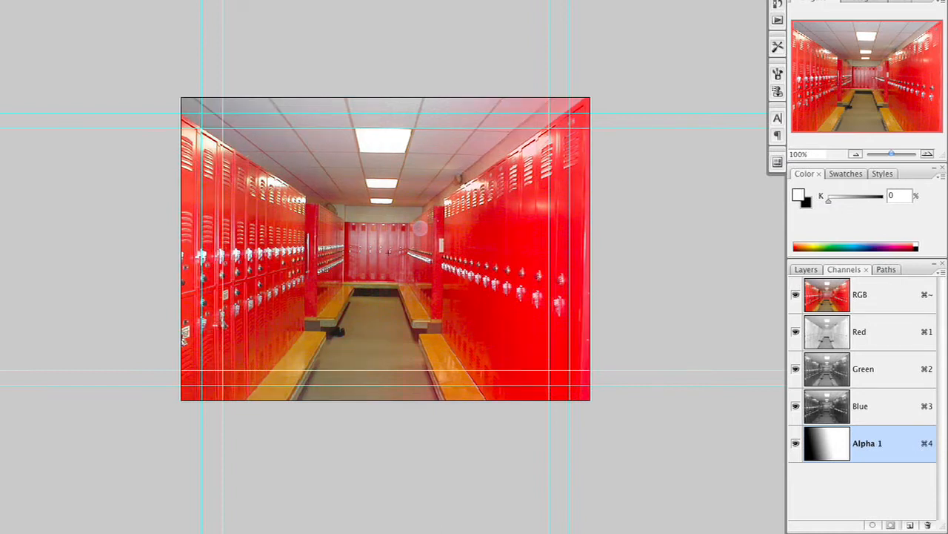
click(796, 295)
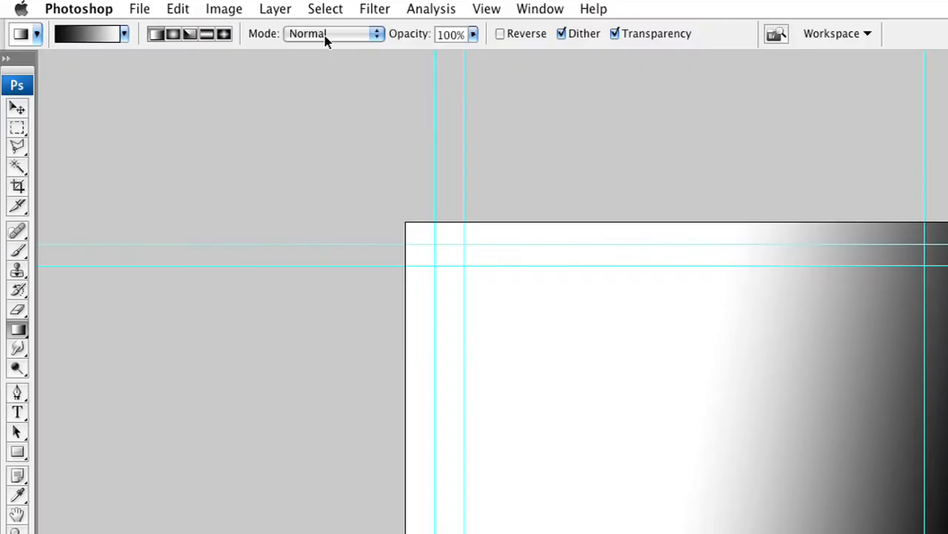
- Keep the gradient's blending mode at Normal and choose the foreground-to-transparent gradient preset
click(323, 40)
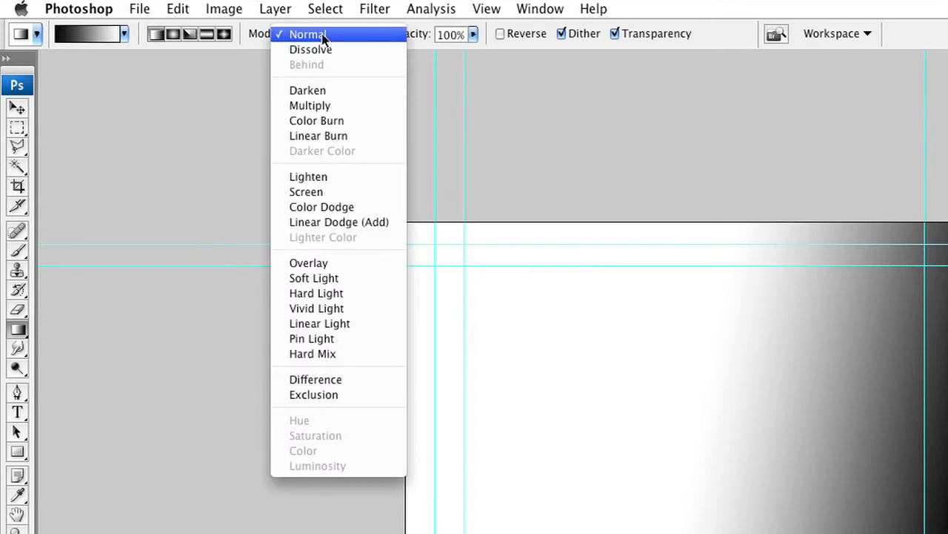
click(323, 37)
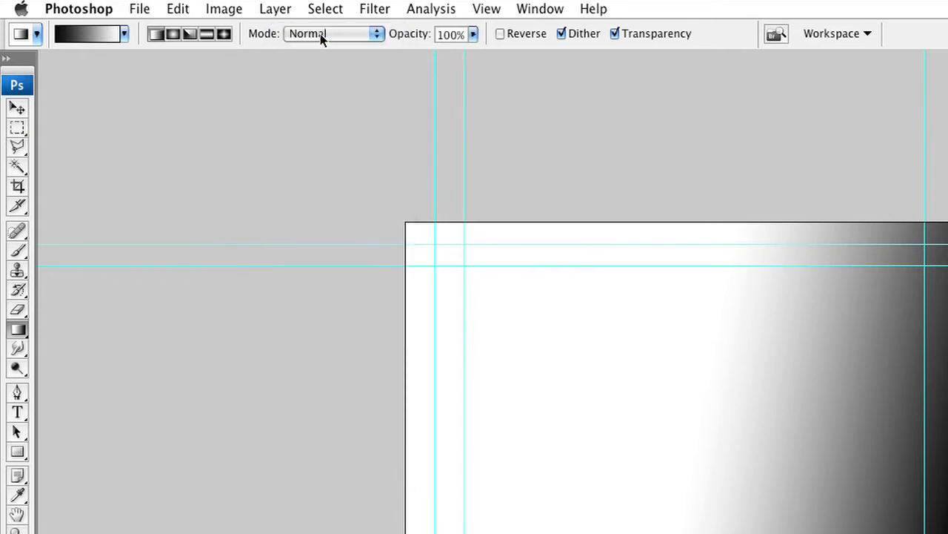
click(123, 36)
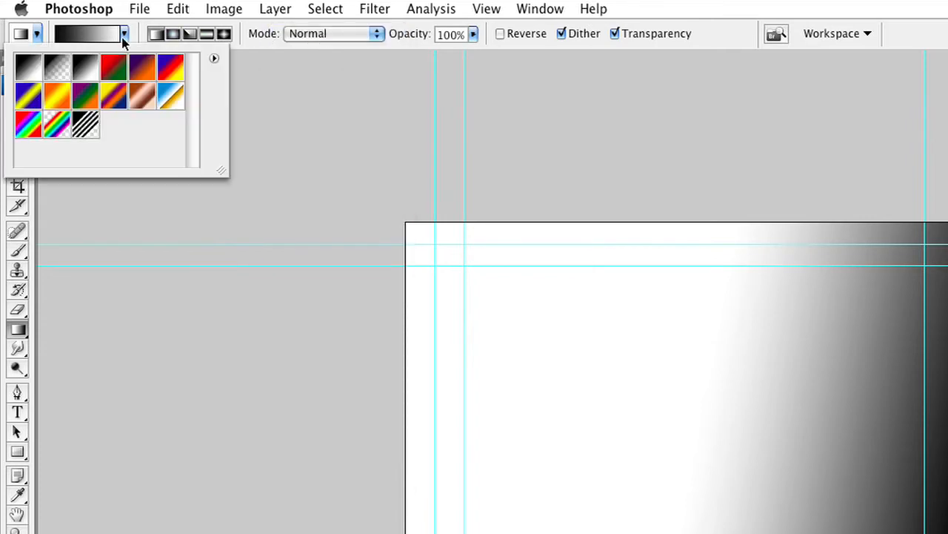
double_click(61, 70)
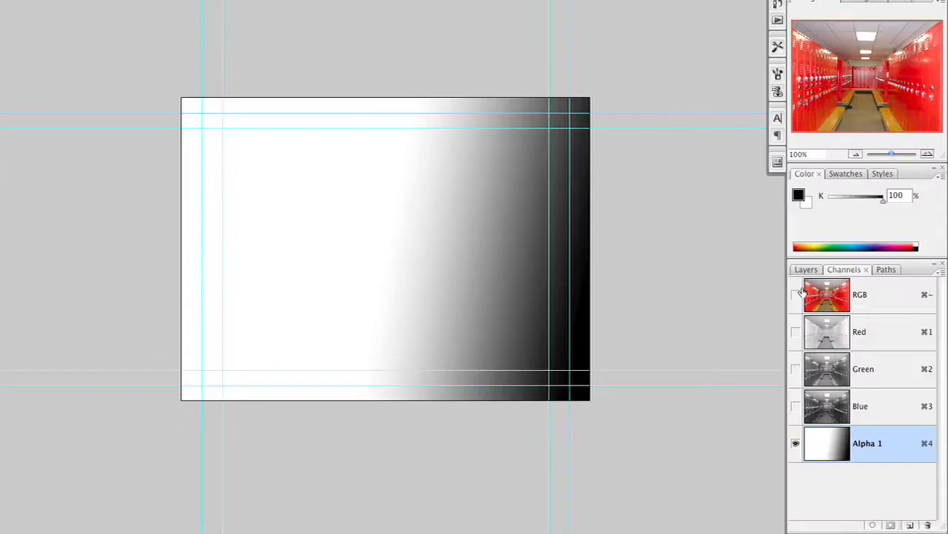
- Make black the foreground colour, add a gradient in Alpha 1 from the image's left edge toward its centre, and view the mask alone
click(796, 295)
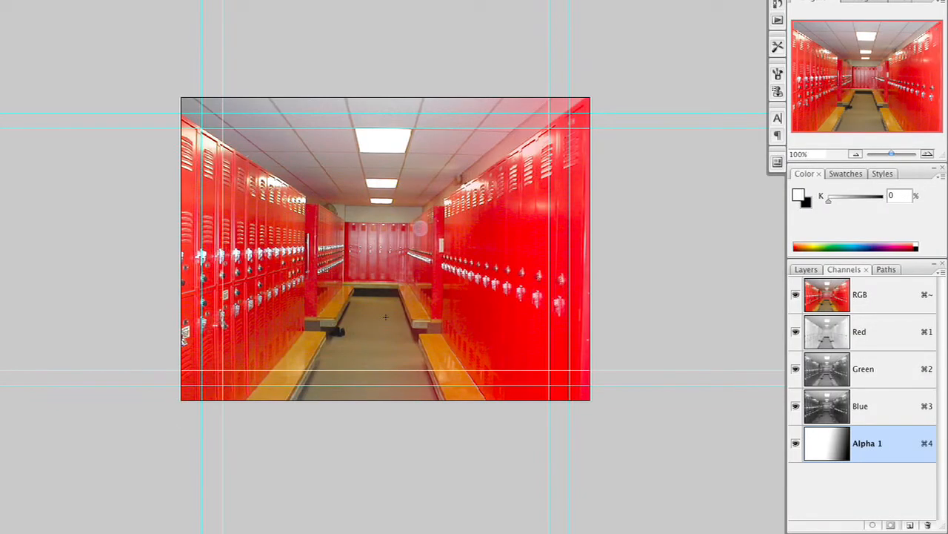
key(x)
drag(345, 246, 344, 250)
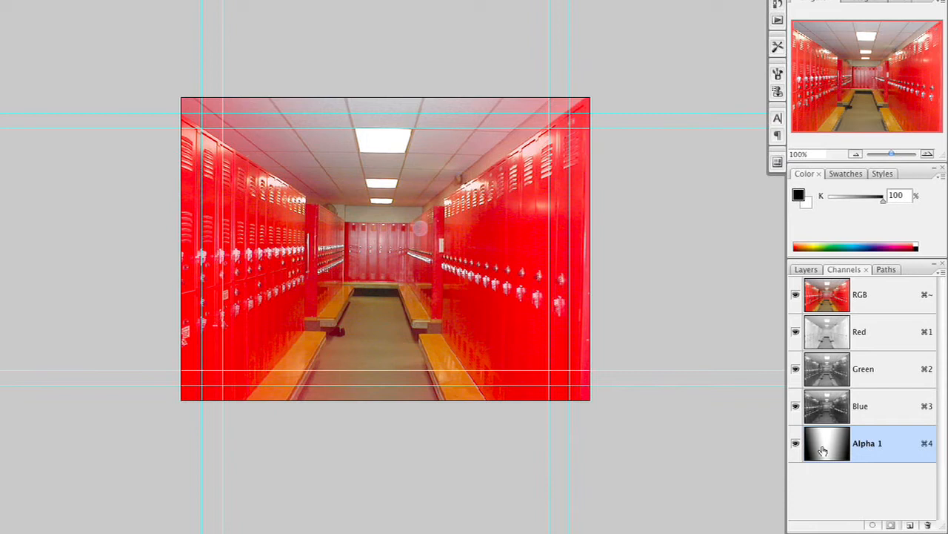
click(795, 294)
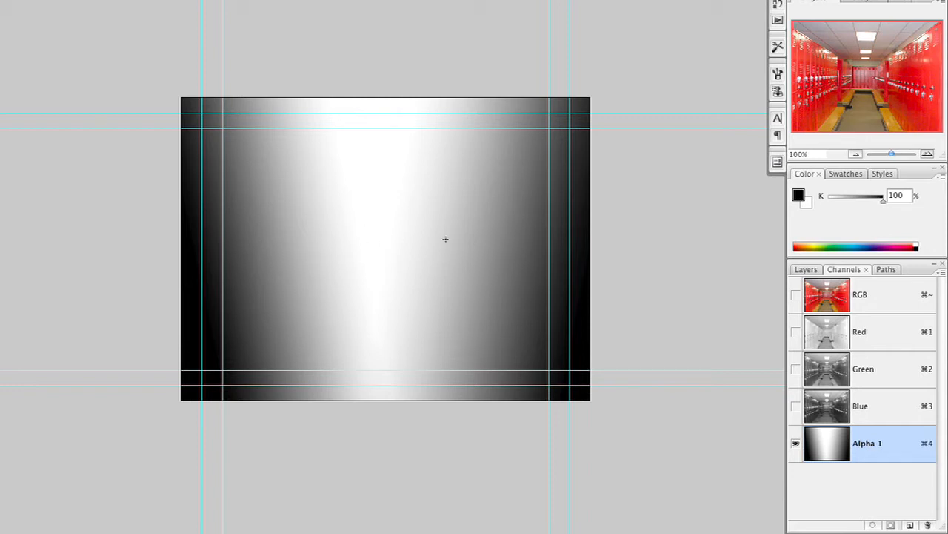
- Display the RGB image, hide the Alpha 1 channel, and make the RGB composite the active channel
click(794, 444)
click(795, 296)
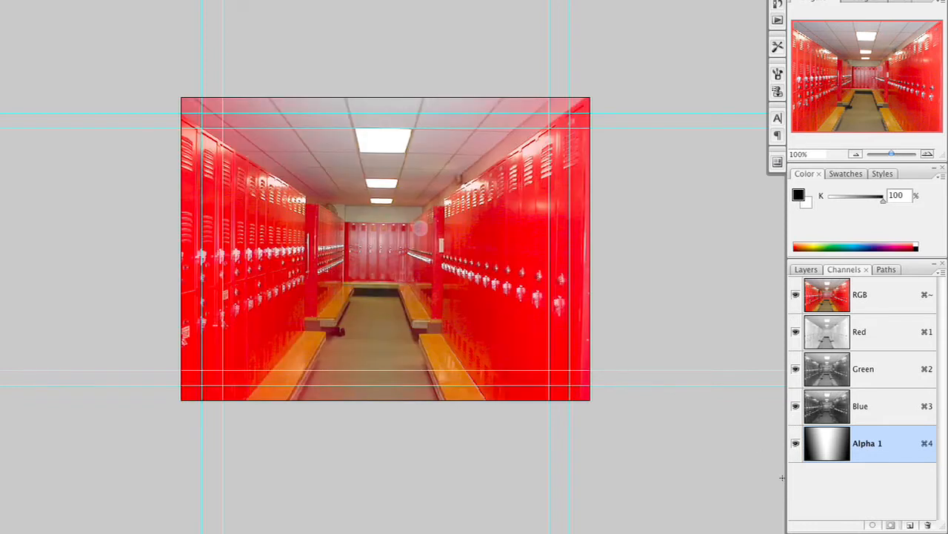
click(795, 443)
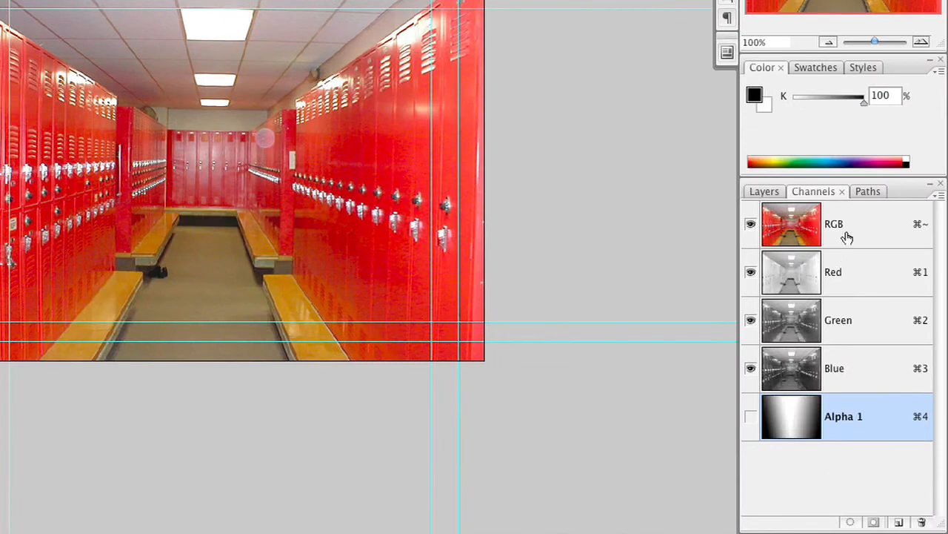
click(854, 228)
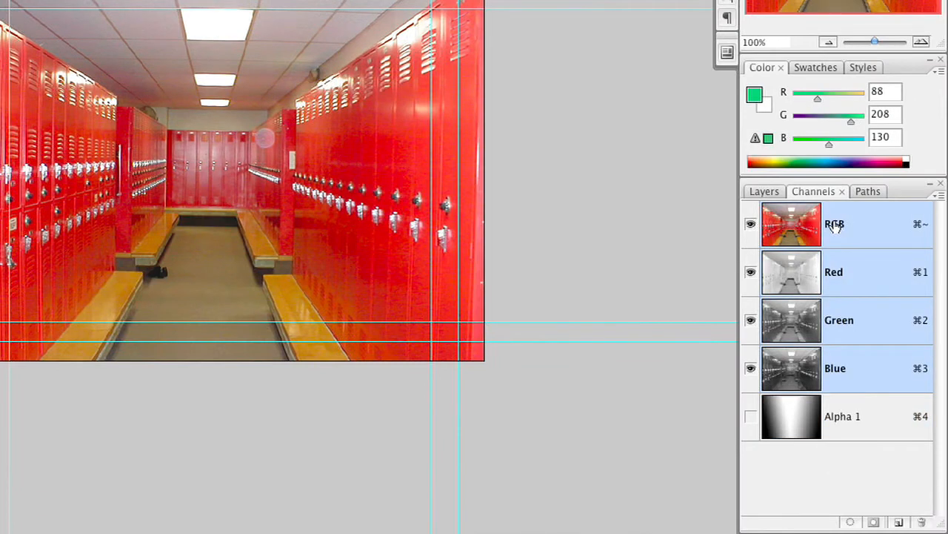
- Select Layer 1 and rename it Locker
click(774, 194)
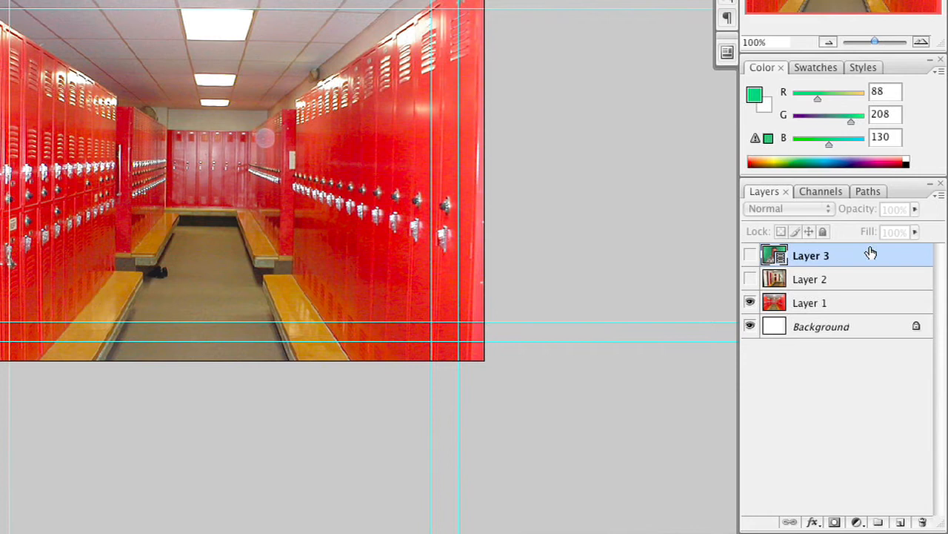
click(831, 303)
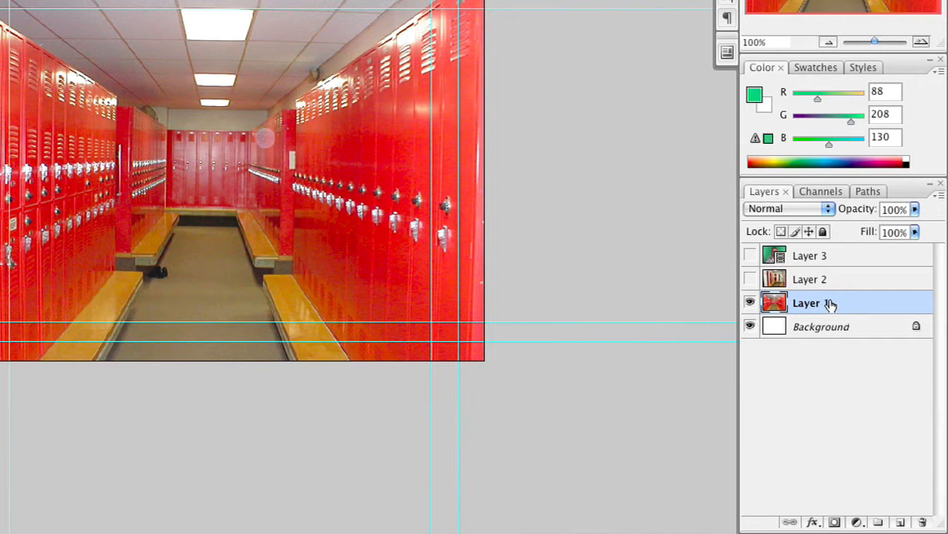
double_click(808, 303)
text(Locker)
key(Return)
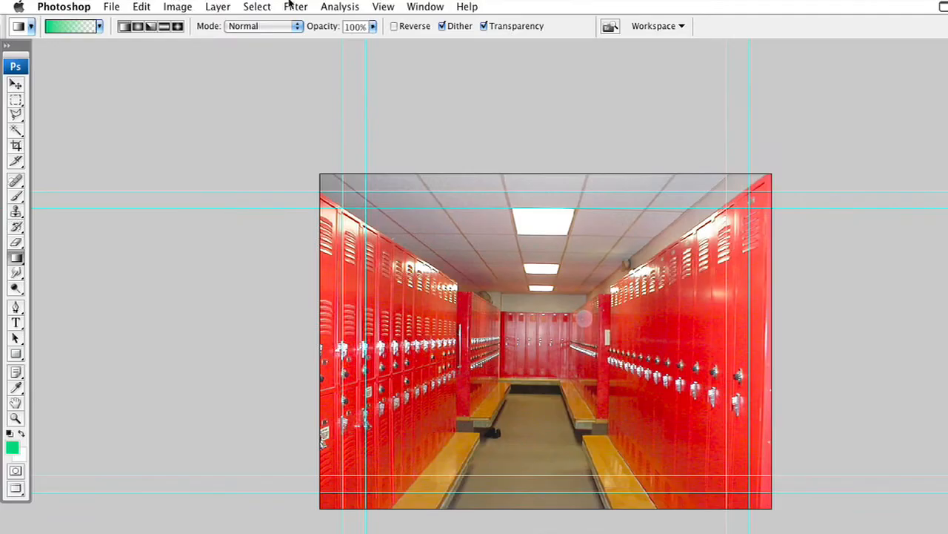
- Open the Lens Blur filter for the Locker layer and set the blur focal distance to 85
click(293, 7)
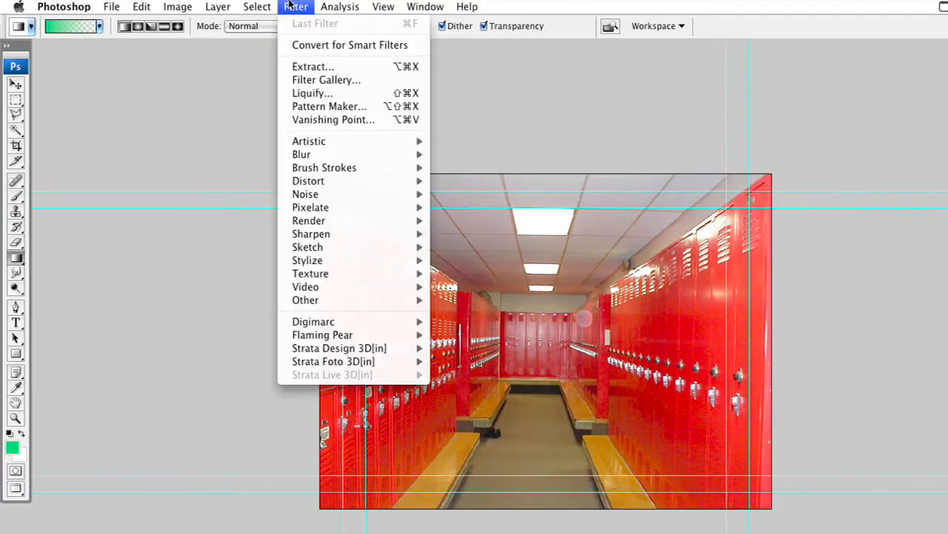
mouse_move(303, 153)
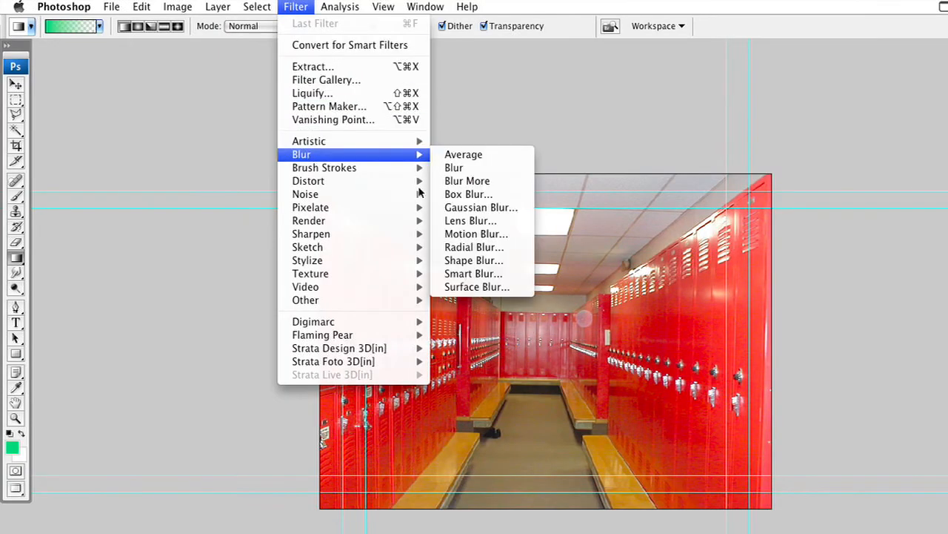
click(504, 219)
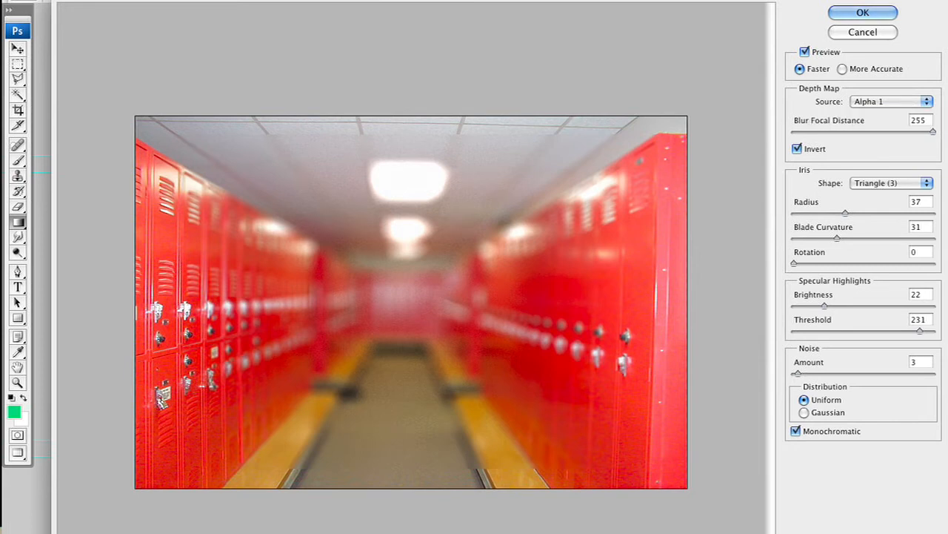
click(856, 132)
drag(856, 132, 841, 133)
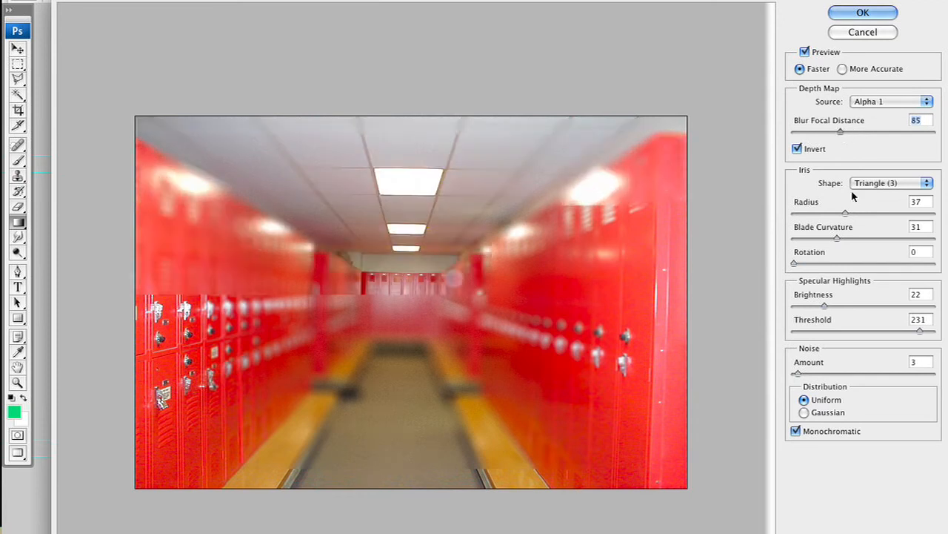
- Set the Lens Blur iris radius to 19 and the blur focal distance to 210
drag(850, 208, 820, 215)
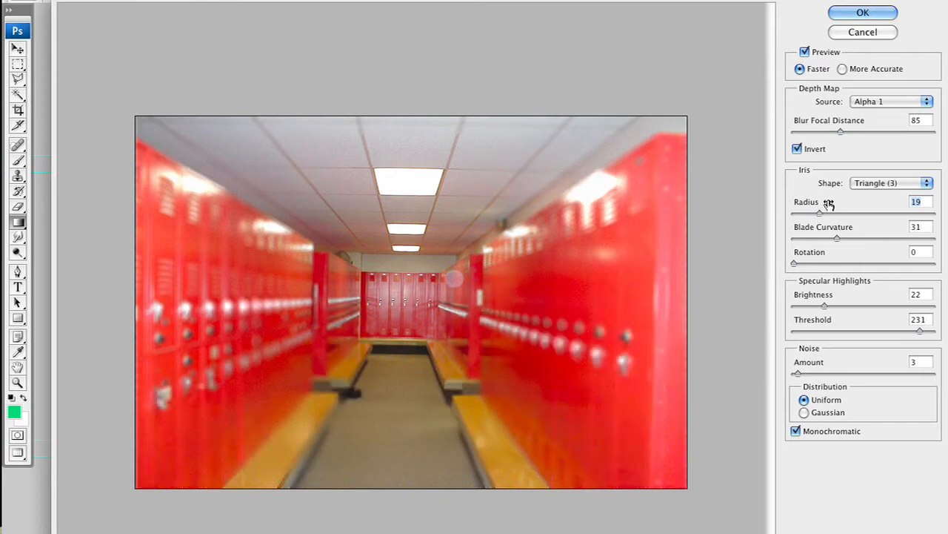
drag(842, 132, 862, 132)
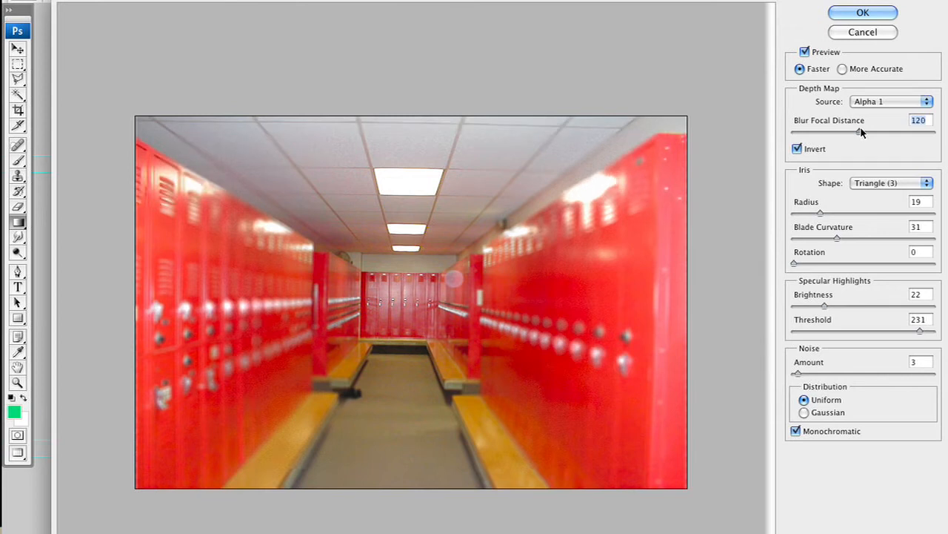
drag(862, 132, 911, 129)
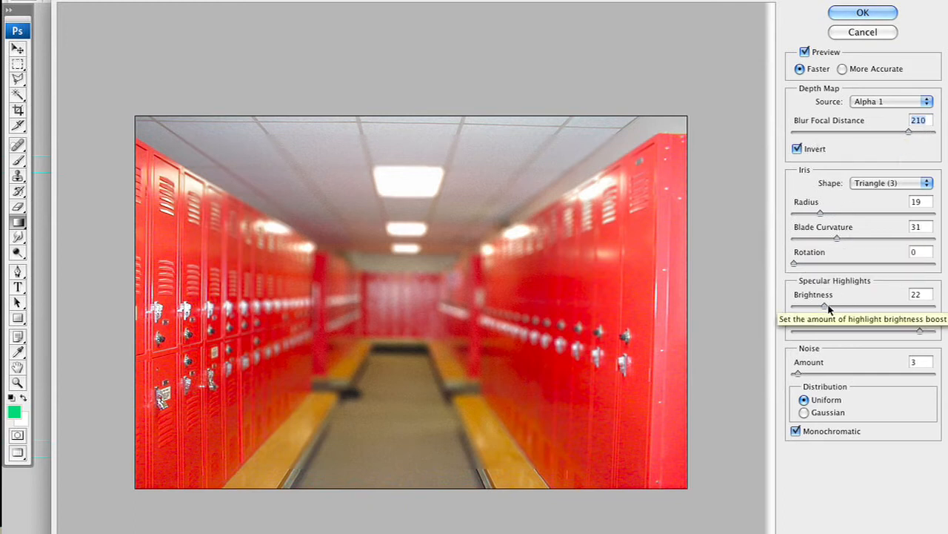
- Set the specular highlight brightness to 12 and the iris blade curvature to 33
drag(824, 307, 809, 309)
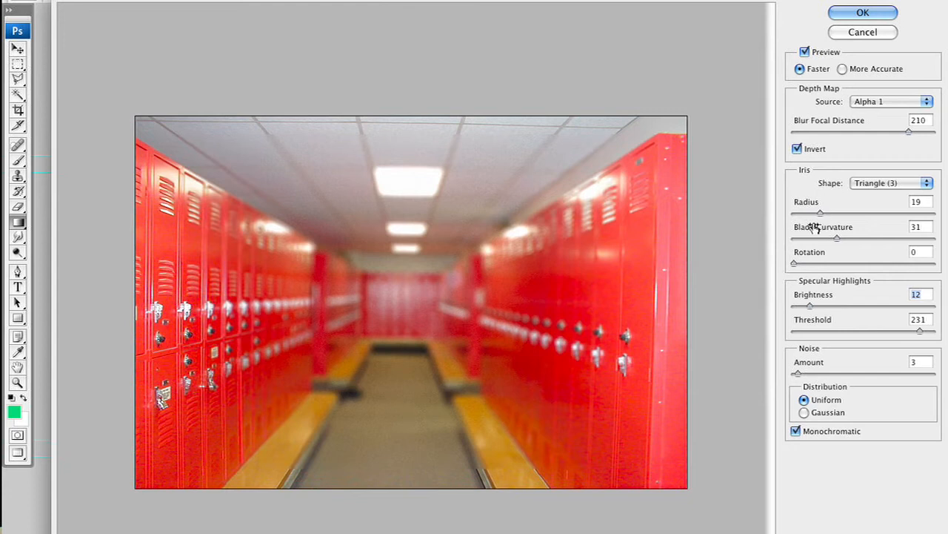
click(856, 240)
drag(857, 240, 839, 238)
- Set the iris radius to 11 and compare the photo with the blur preview off and on
click(808, 213)
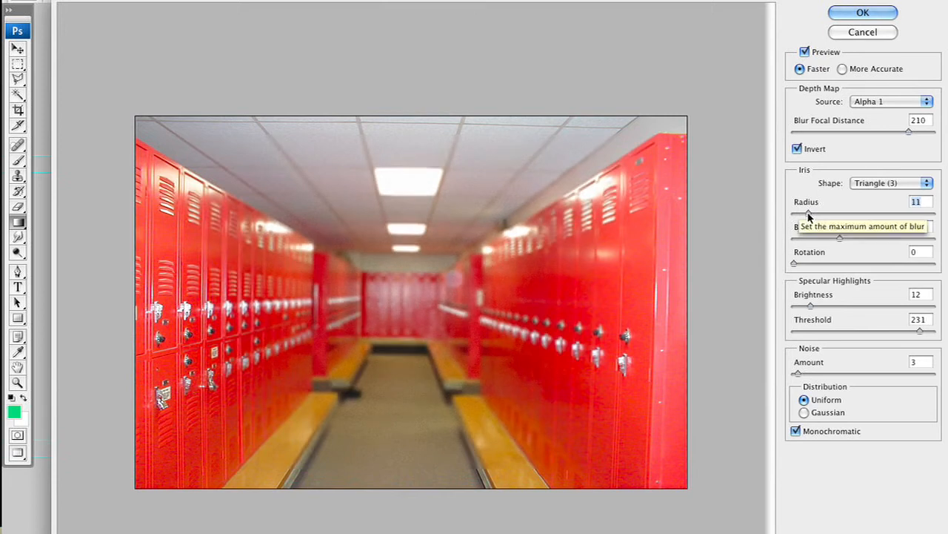
click(804, 52)
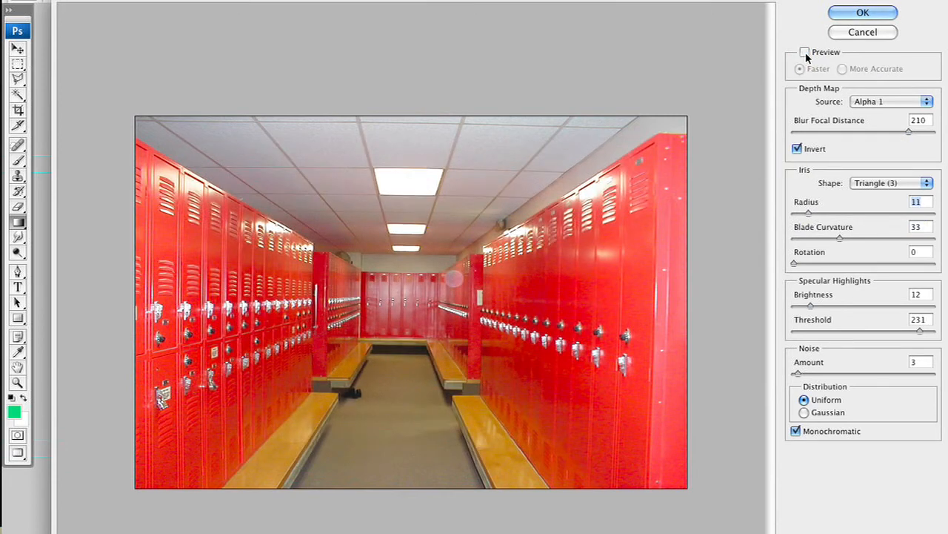
click(804, 52)
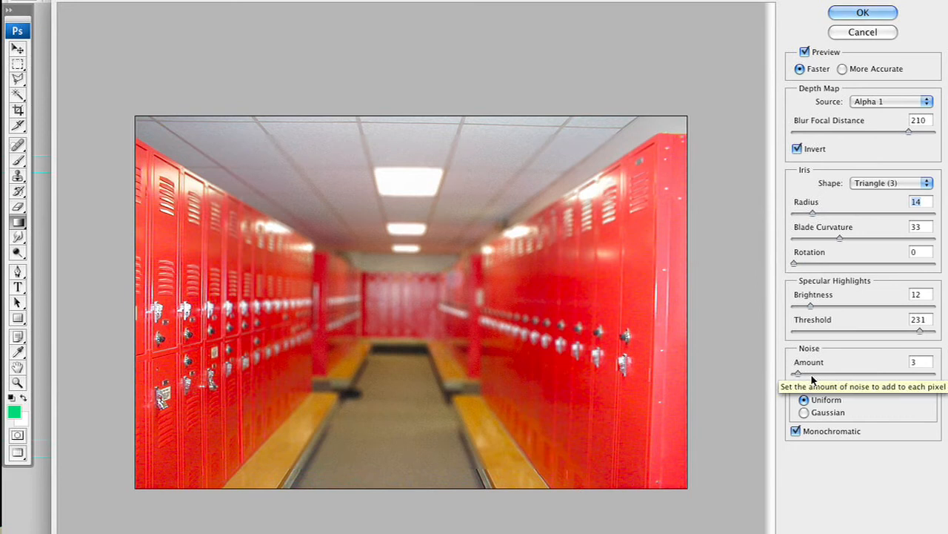
- Set the noise amount to 3 and apply the Lens Blur to the Locker layer
click(811, 375)
mouse_move(812, 378)
mouse_down()
mouse_move(837, 378)
mouse_move(798, 376)
mouse_up()
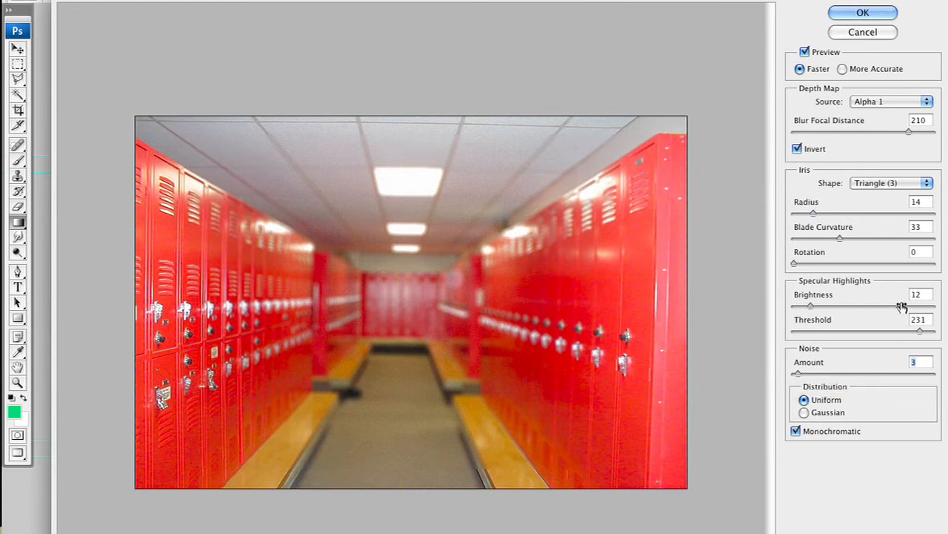
click(863, 11)
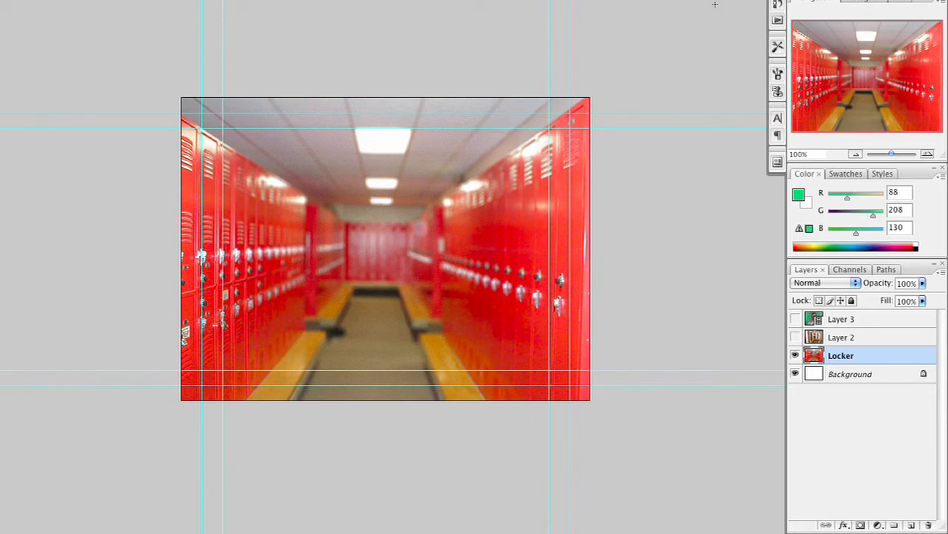
- Show Layer 3 and sample the green backdrop beside the man with the Color Range selection command
click(795, 321)
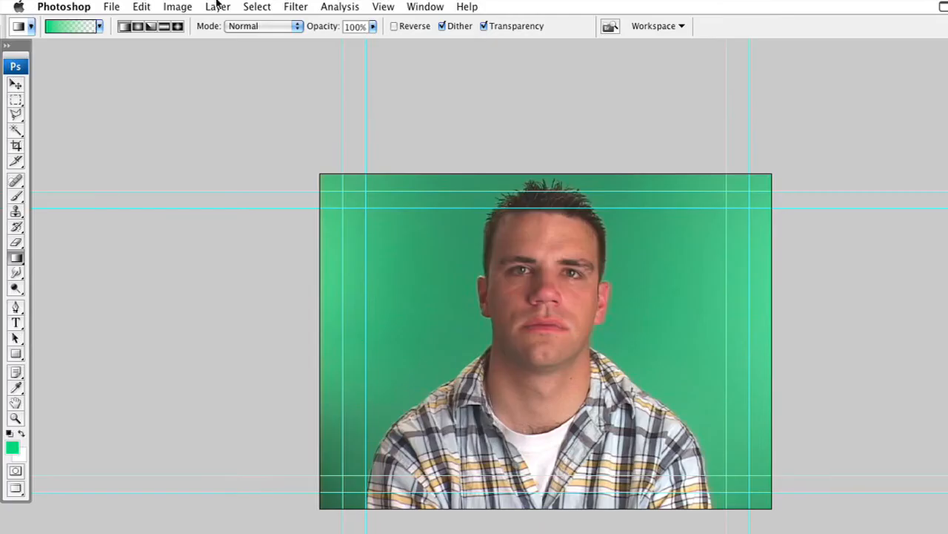
click(249, 6)
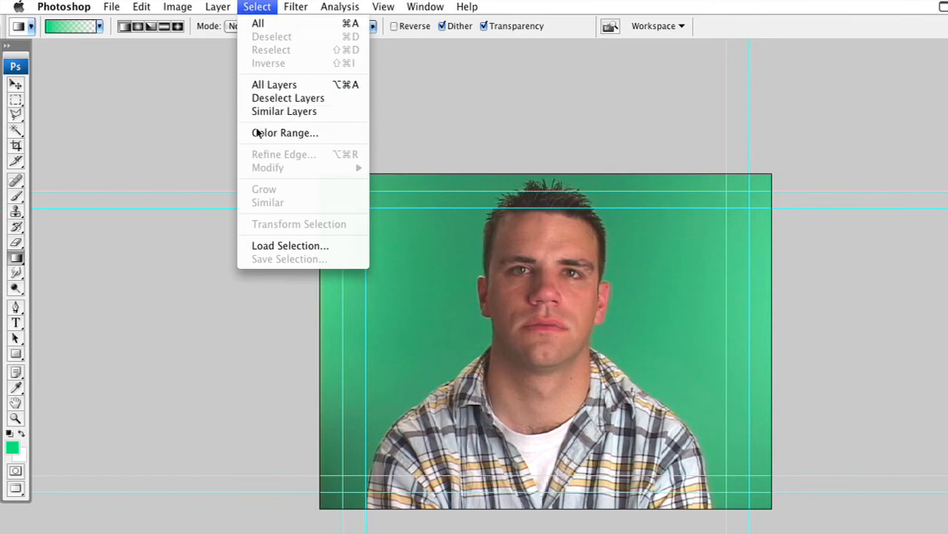
click(258, 131)
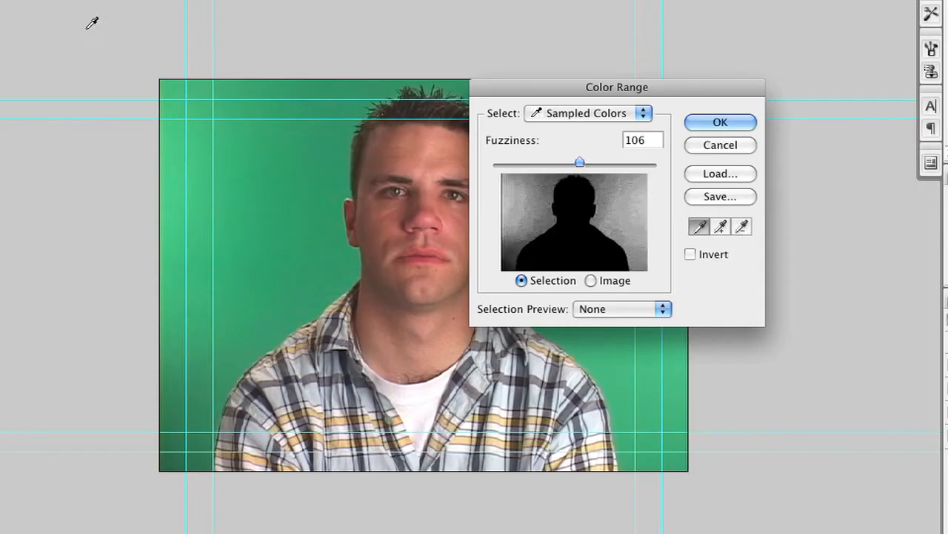
click(187, 150)
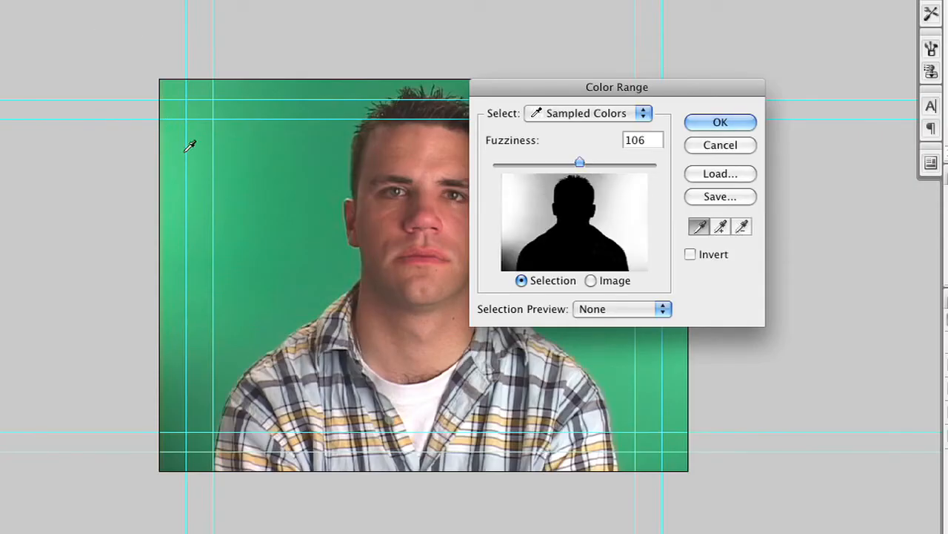
click(209, 152)
click(255, 179)
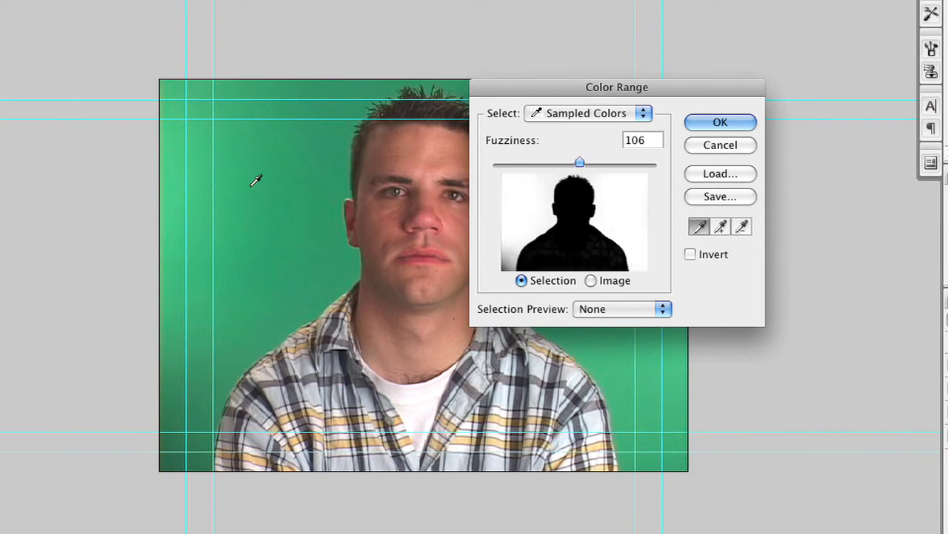
click(220, 319)
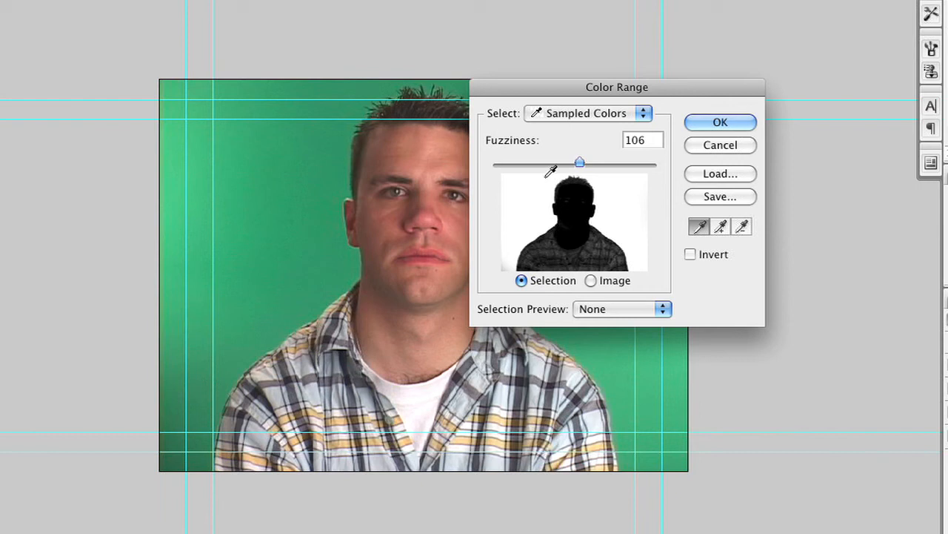
- Resample the dark green in the backdrop's lower-left corner and create an inverted Color Range selection with fuzziness 56
drag(576, 165, 549, 167)
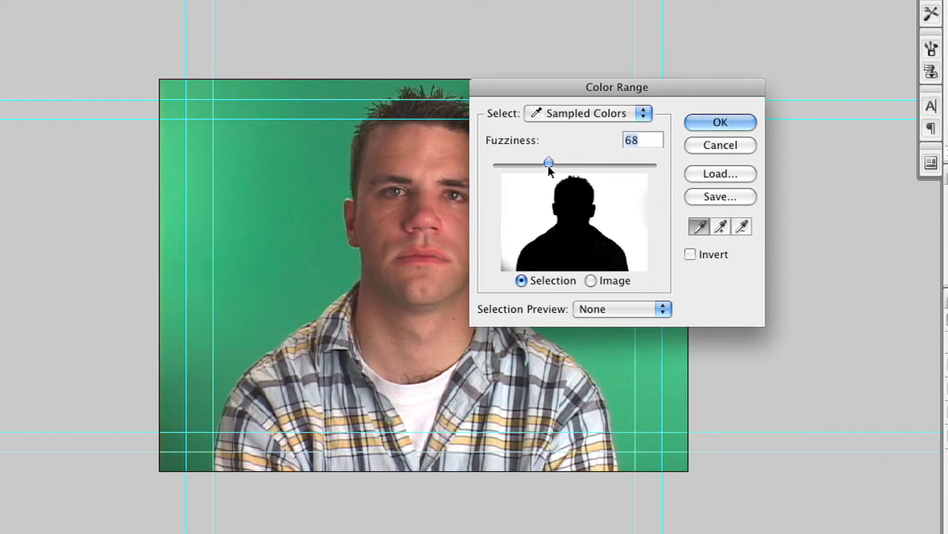
click(179, 454)
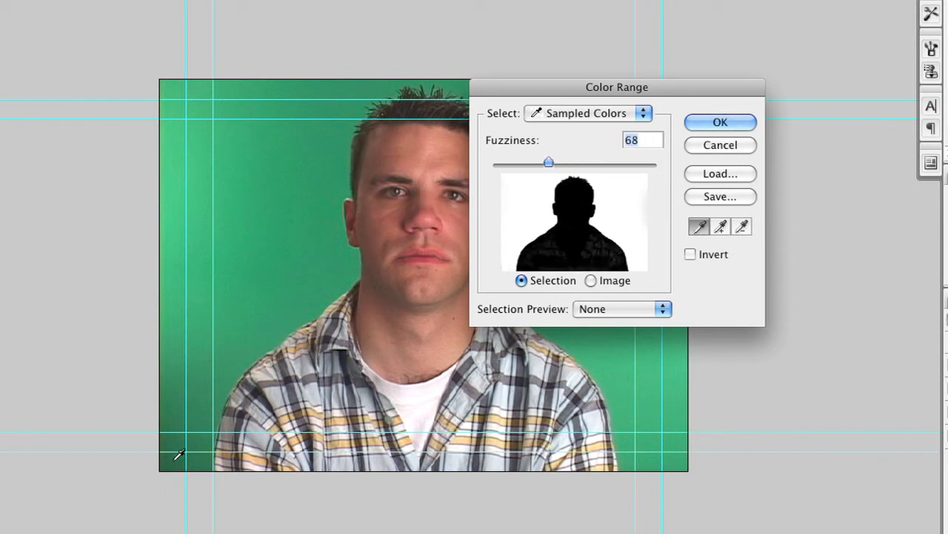
click(691, 255)
drag(549, 162, 539, 165)
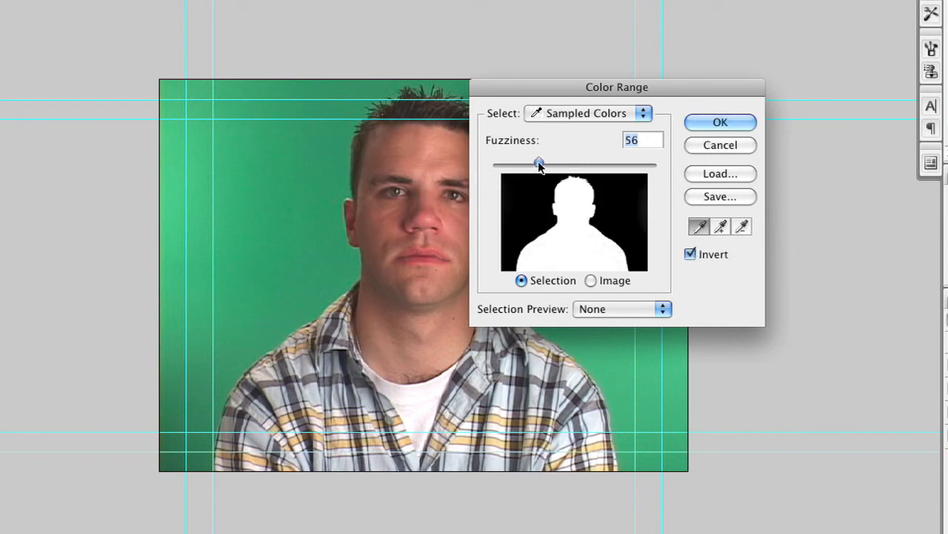
click(703, 124)
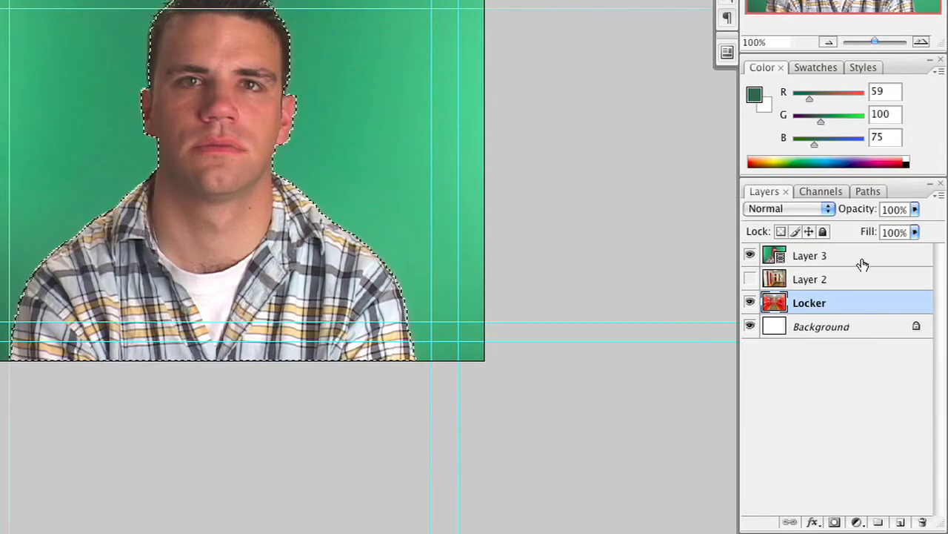
- Make Layer 3 the active layer and add a layer mask from the selection of the man
click(860, 265)
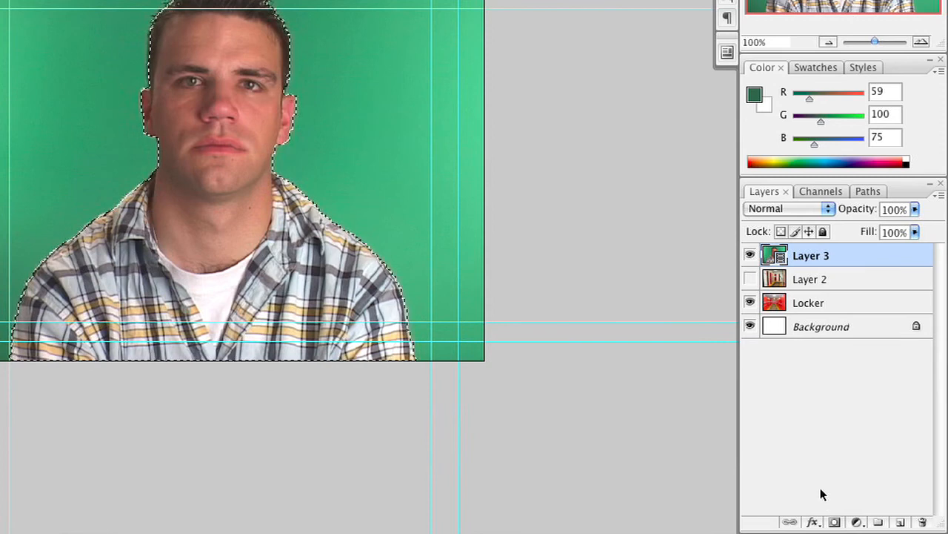
click(835, 522)
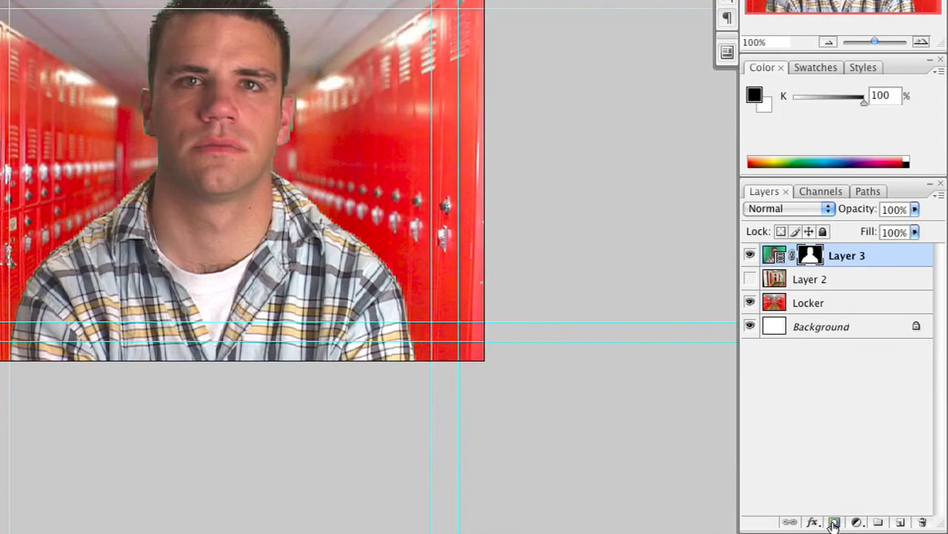